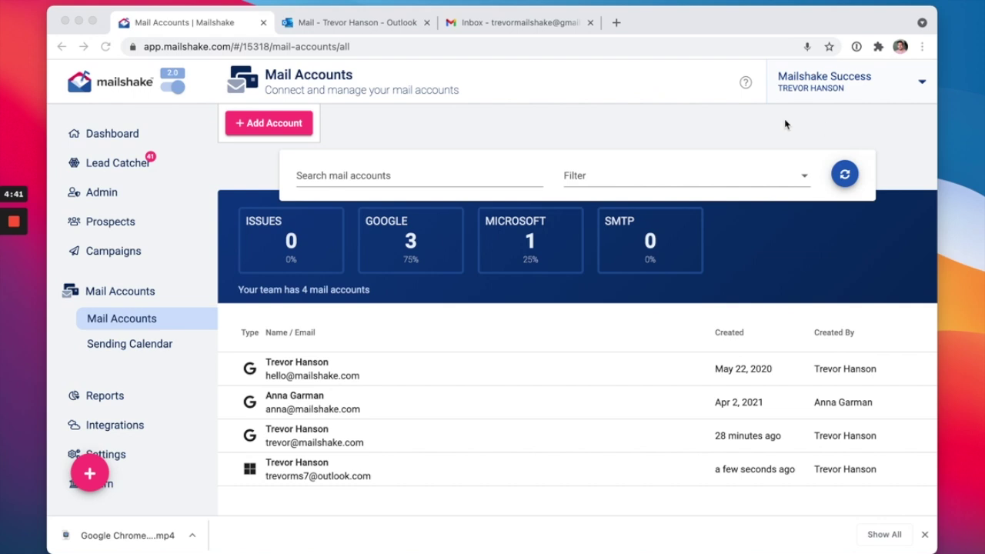
Search the Outlook settings for 'Alias' to find Connected accounts
click(374, 24)
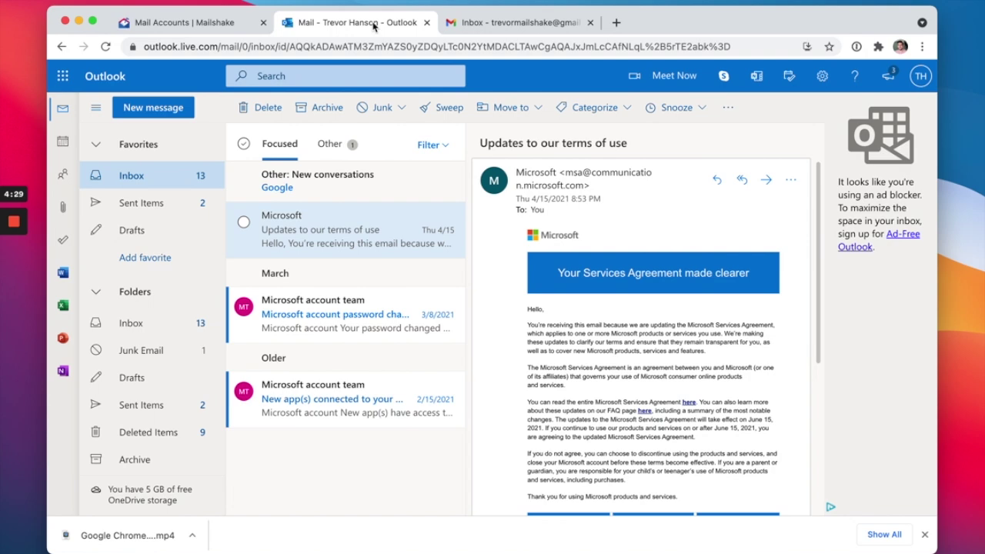
click(822, 80)
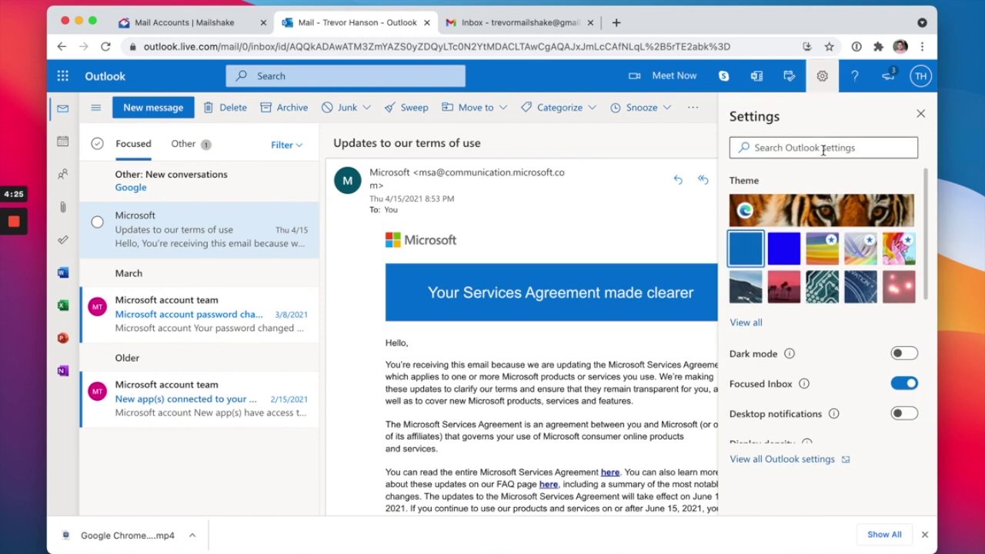
click(822, 149)
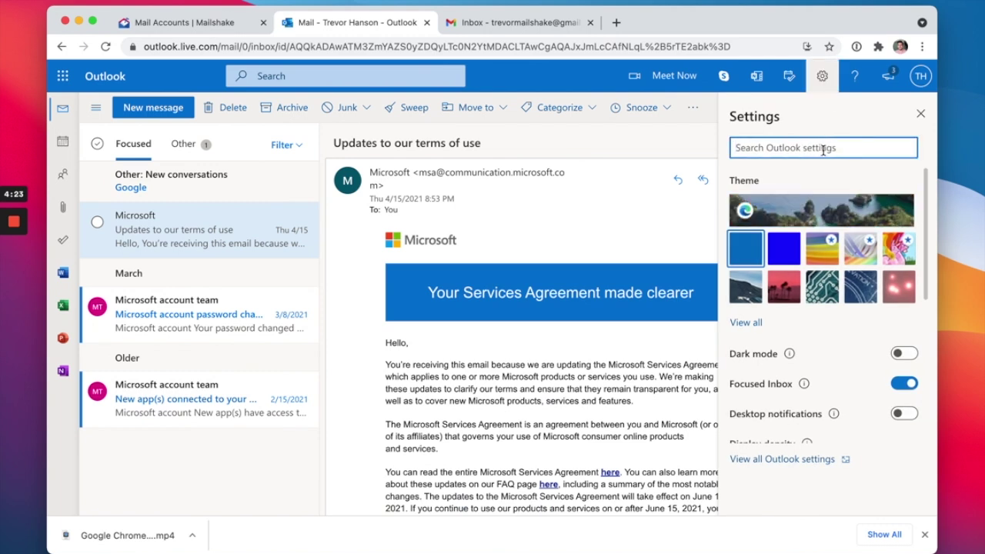
text(Alias)
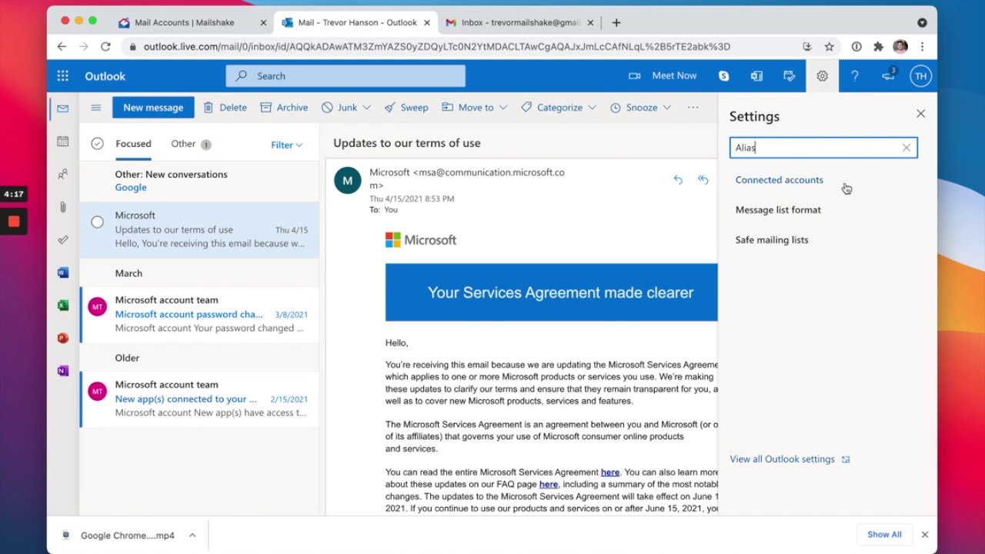
Go to Mail > Sync email through the Connected accounts result
click(846, 189)
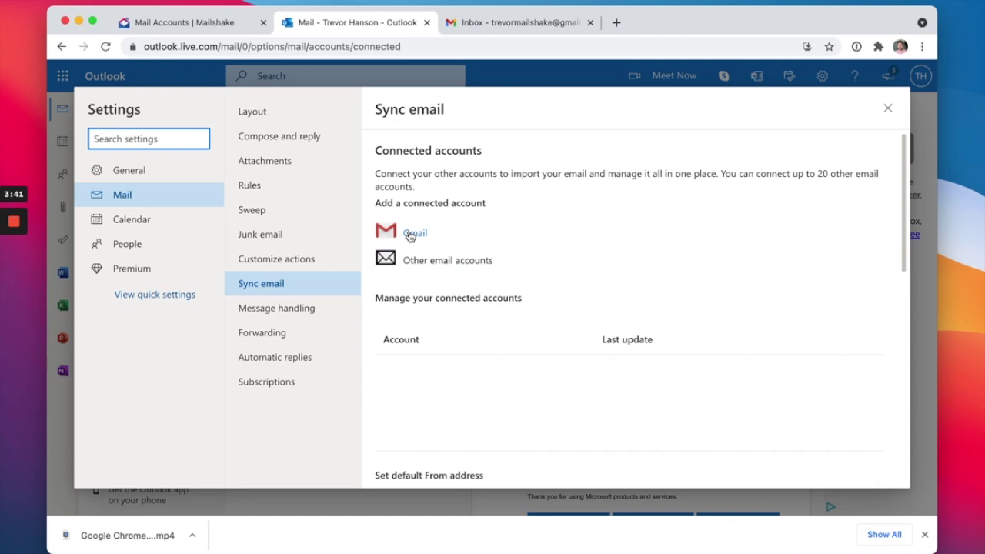
Start connecting a Gmail account and enter the sender's display name, fixing a trailing typo
click(410, 234)
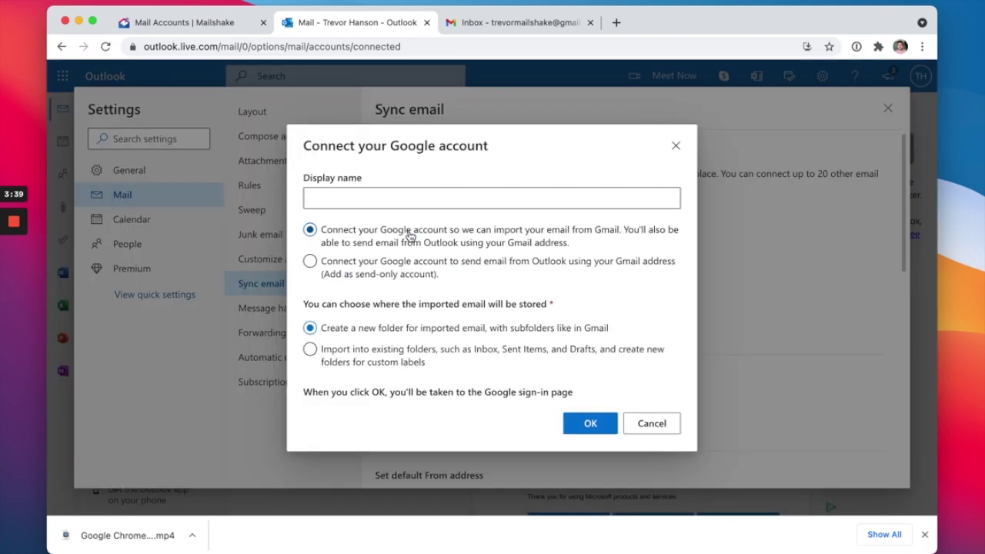
click(391, 200)
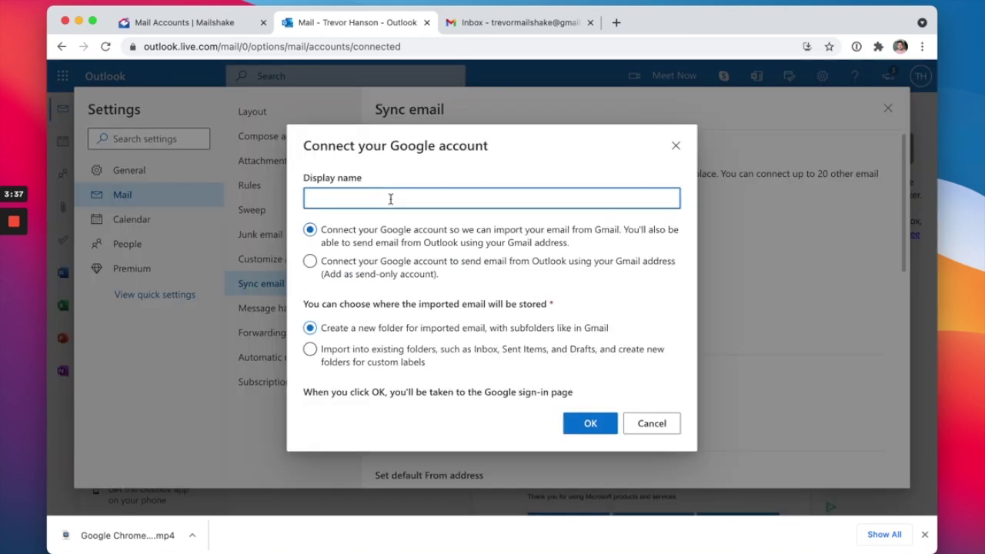
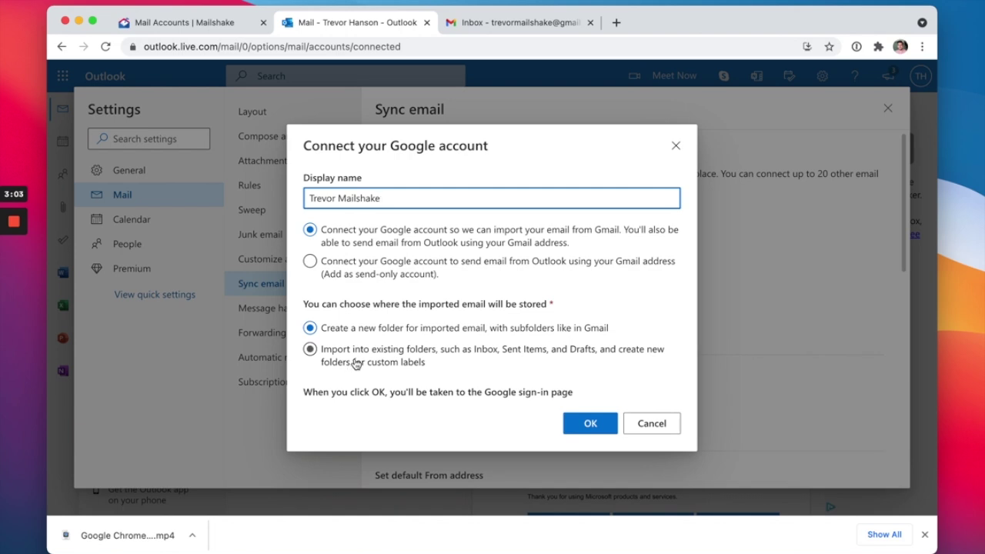
Set Gmail to import into existing folders and keep import-and-send, not send-only
click(355, 363)
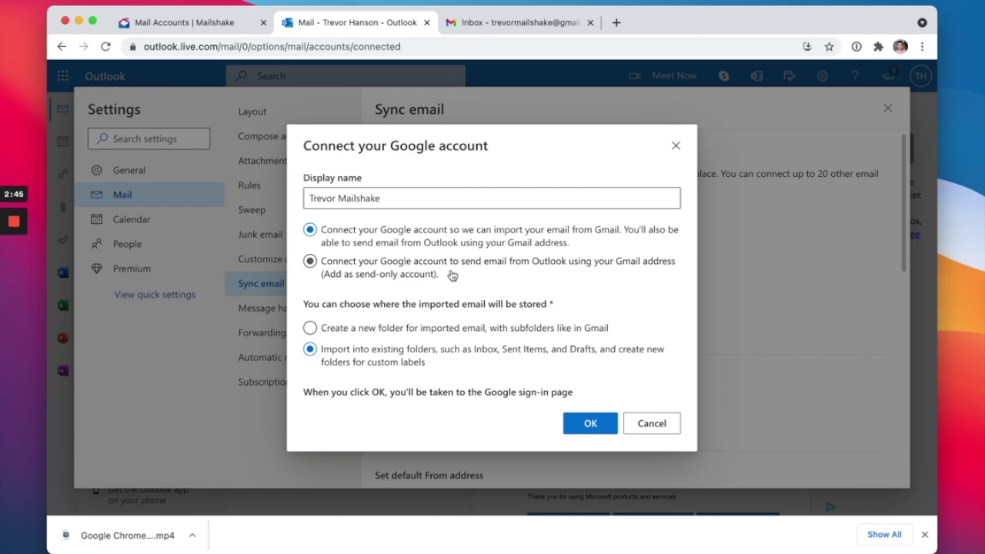
click(374, 275)
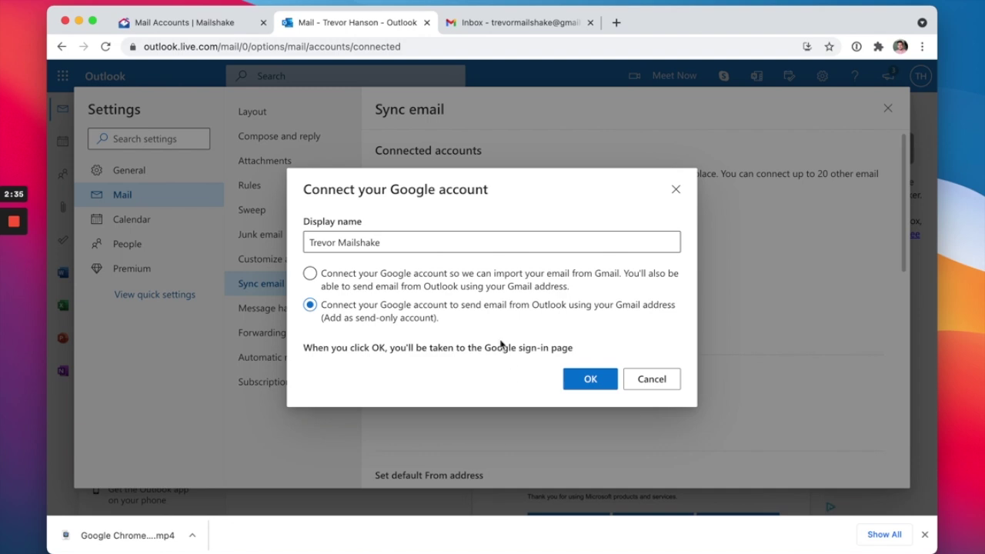
click(471, 280)
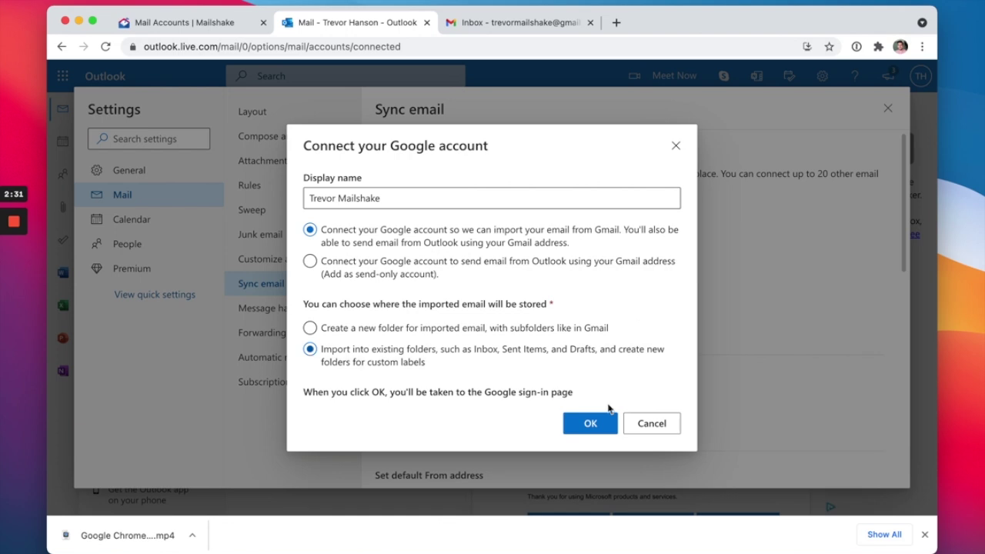
Confirm, pick the Gmail account in Google sign-in, and allow Microsoft access
click(597, 429)
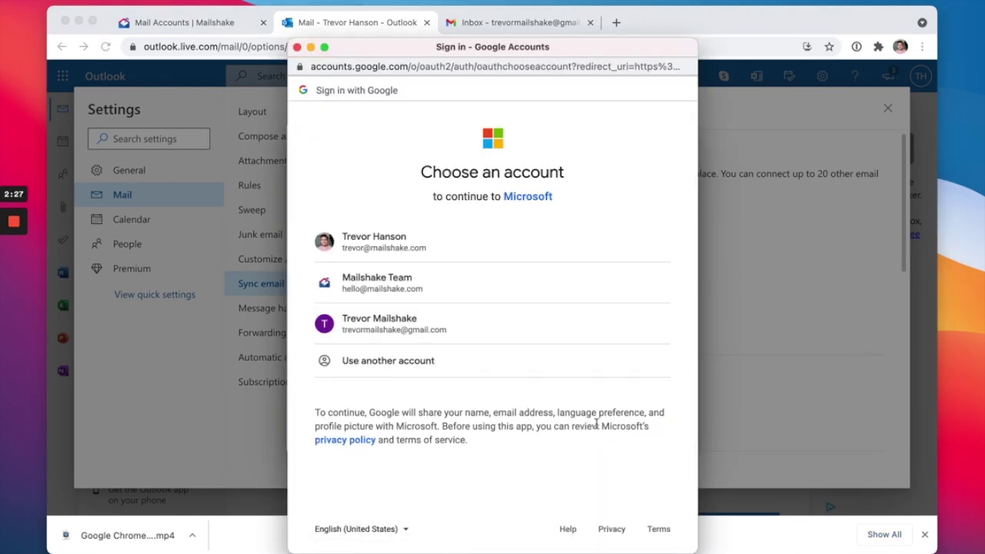
click(448, 330)
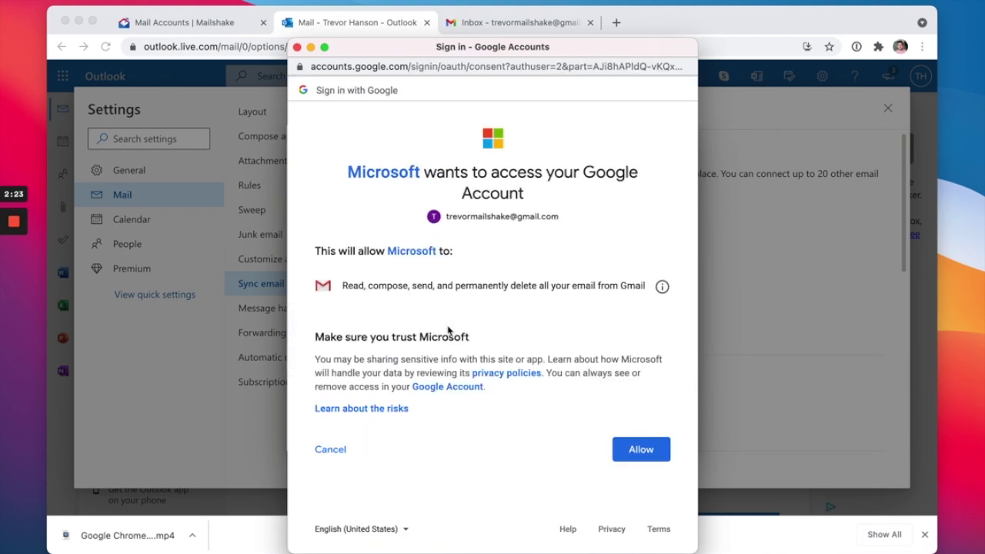
click(642, 451)
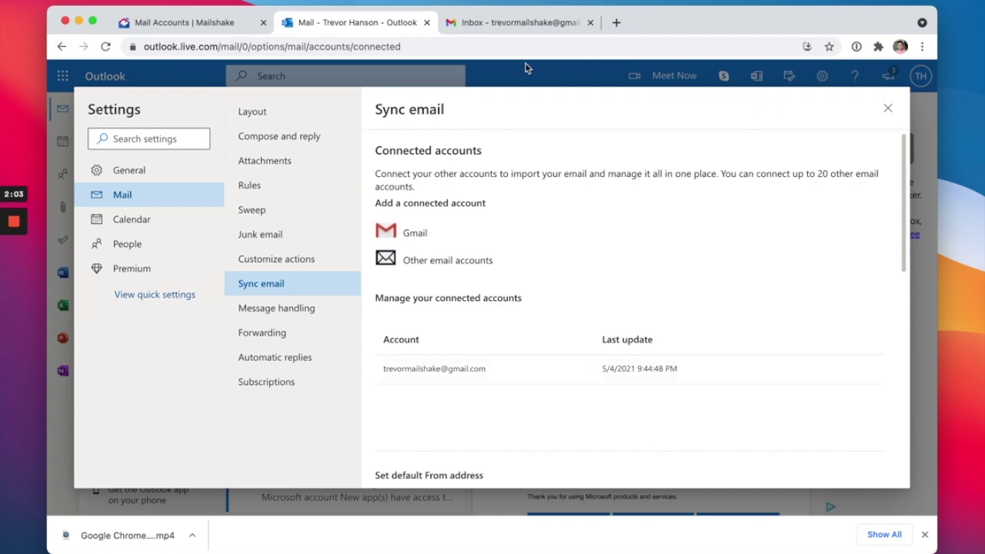
Reload the Gmail inbox, then close Sync email settings back to the Outlook inbox
click(504, 27)
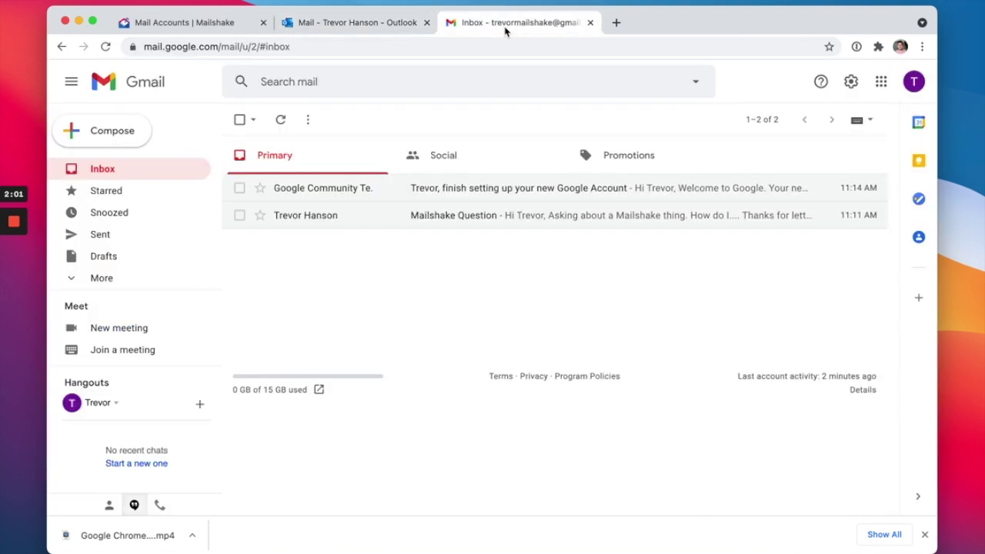
click(282, 122)
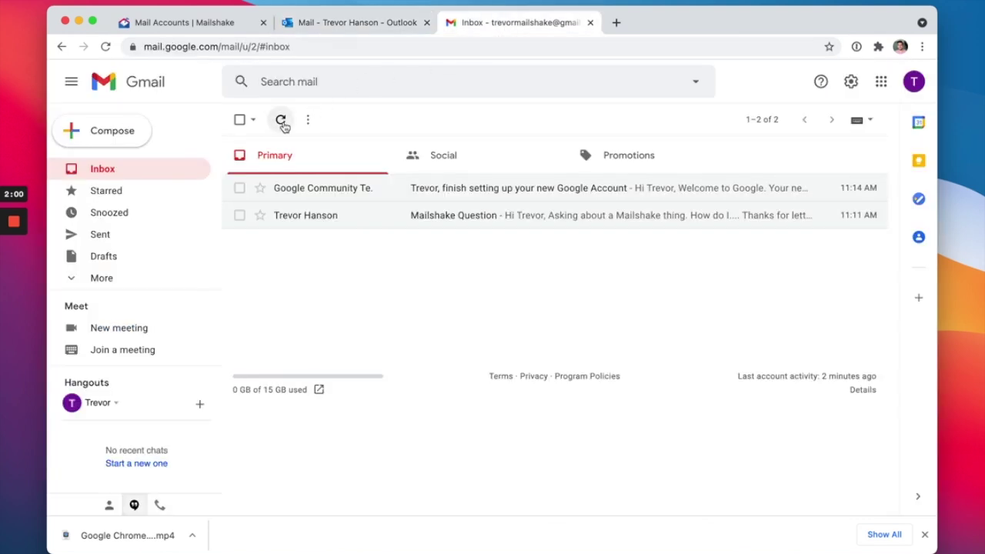
click(350, 23)
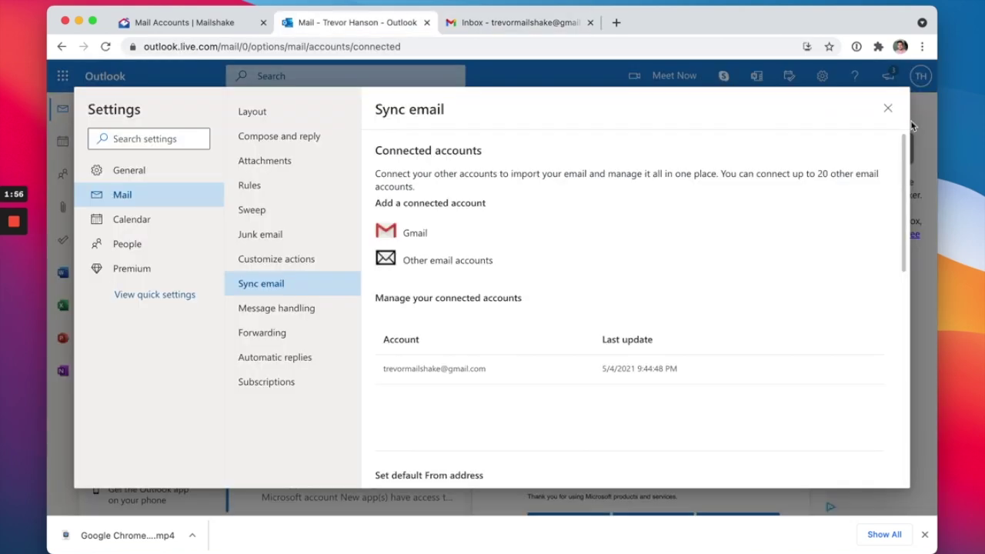
click(886, 104)
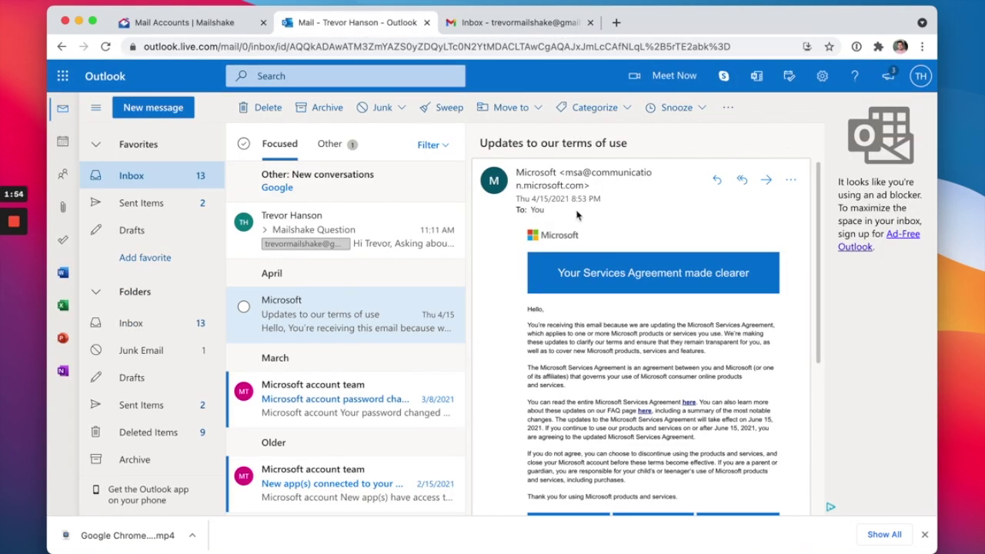
Open the Mailshake Question message and check the Other and Focused inbox lists
click(157, 185)
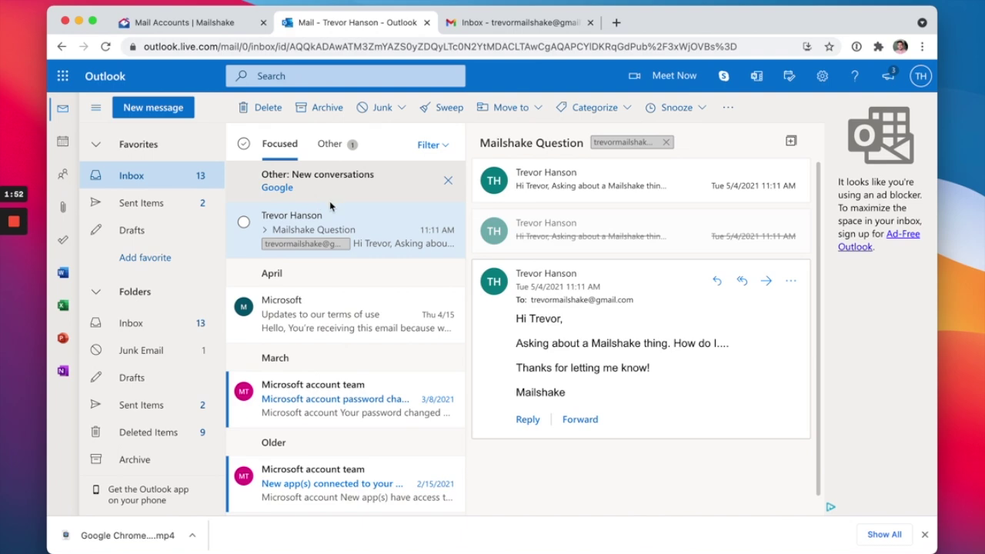
click(329, 144)
click(275, 146)
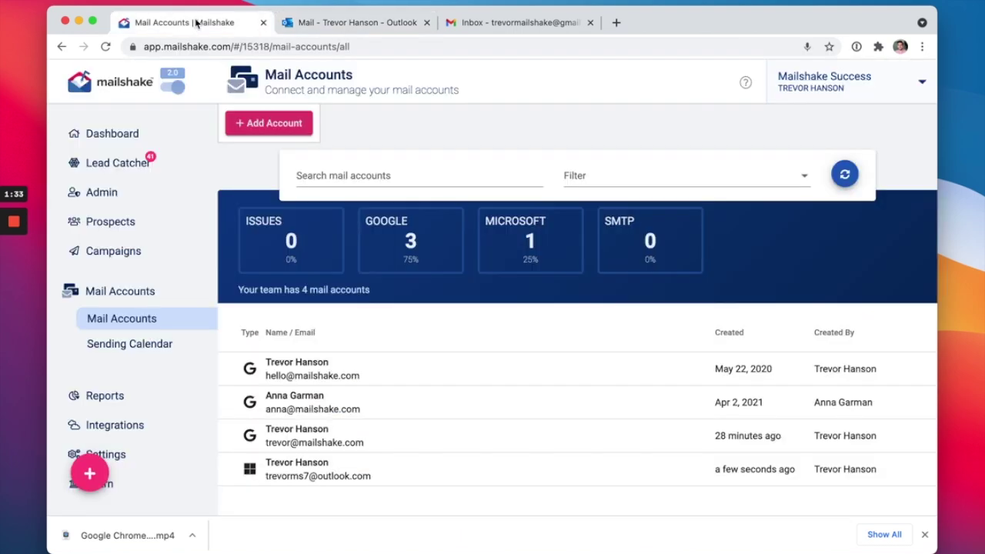
Open the Outlook account from Mail Accounts and show its empty Aliases tab
click(413, 488)
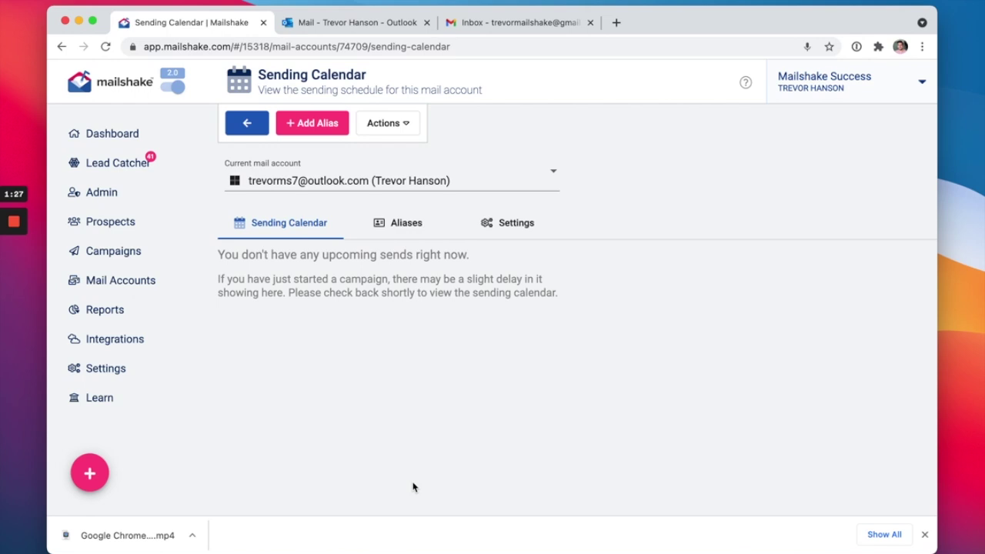
click(398, 226)
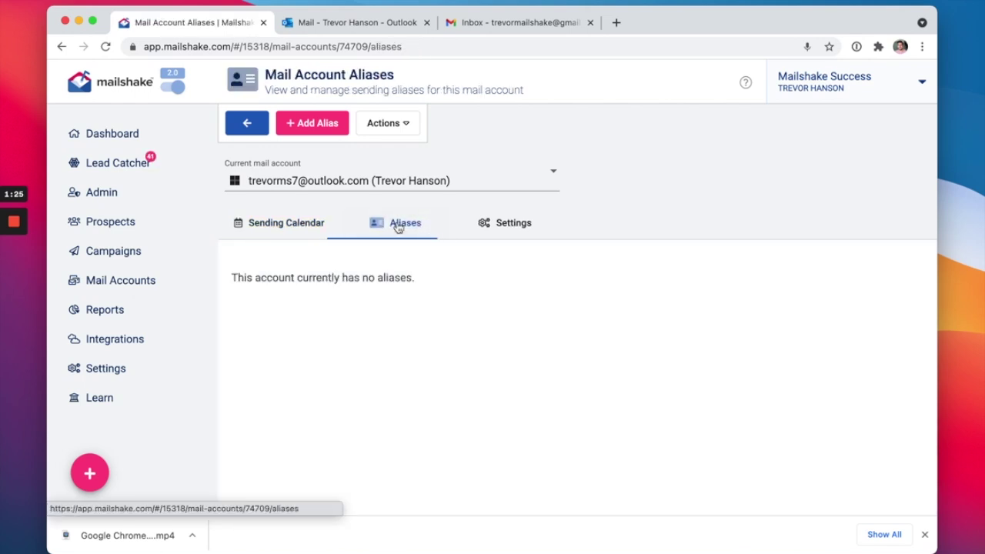
Add a new alias with the Gmail address, verify it, review Signature, and finish with Done
click(321, 122)
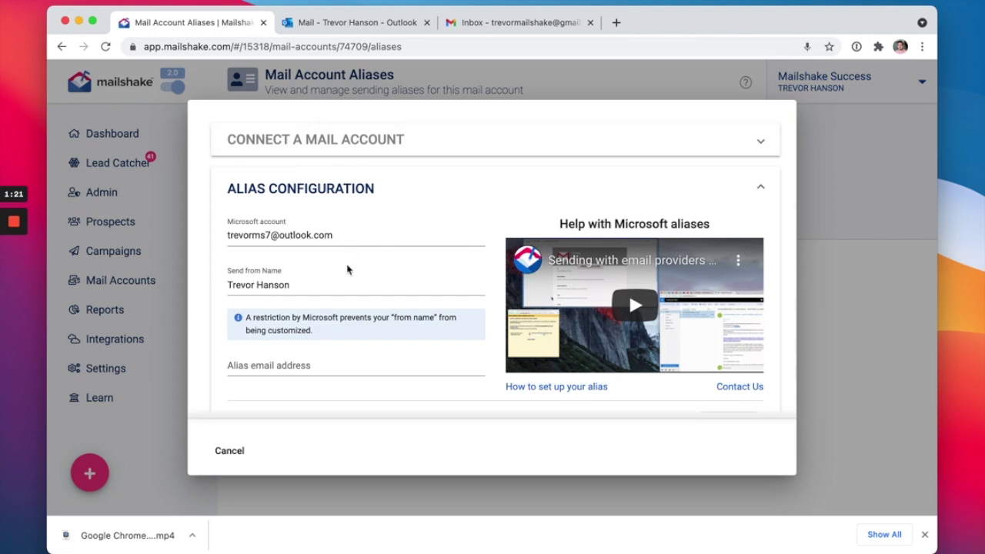
click(293, 360)
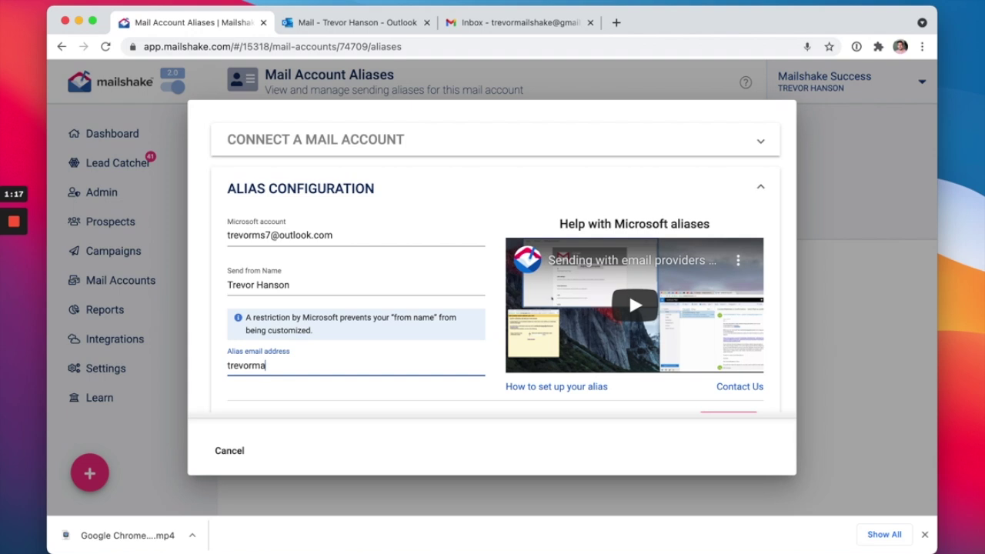
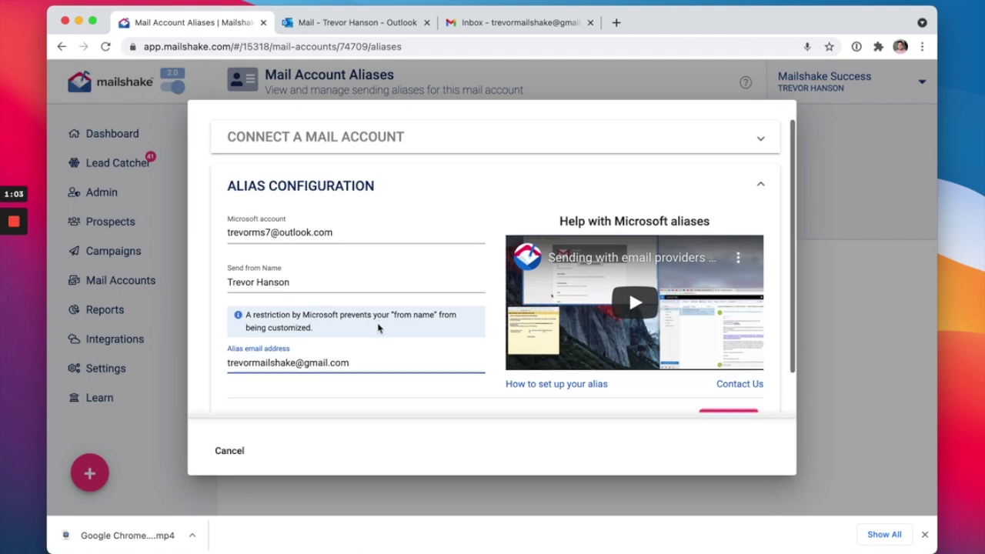
scroll(379, 327, down, 1)
click(727, 378)
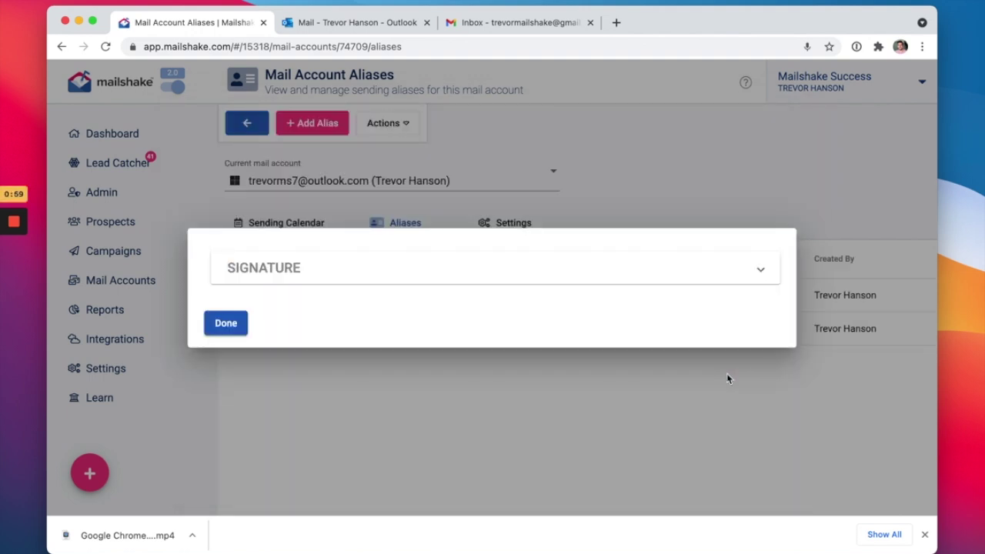
click(568, 267)
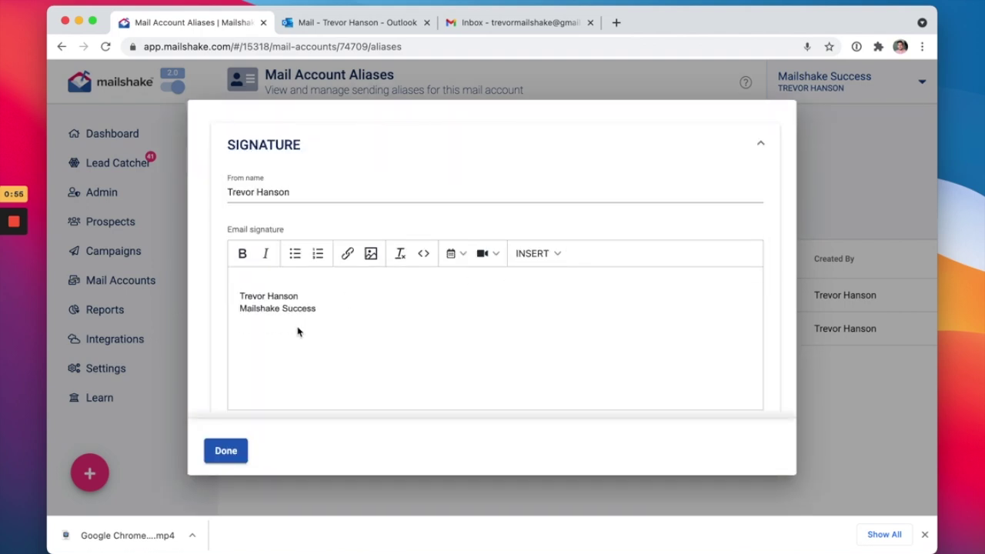
click(224, 459)
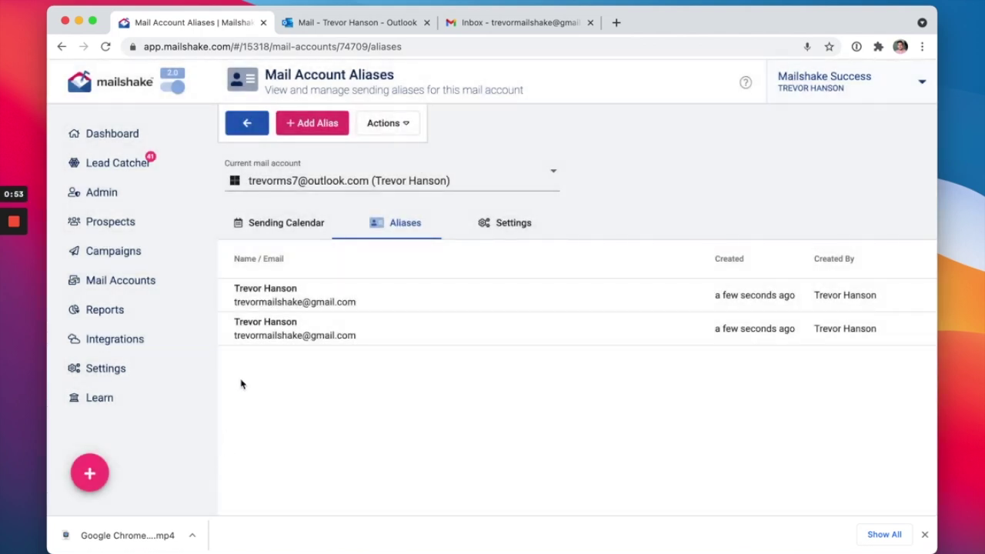
Reopen the Outlook account's Aliases tab and open the Gmail alias's from name and signature
click(292, 227)
click(388, 227)
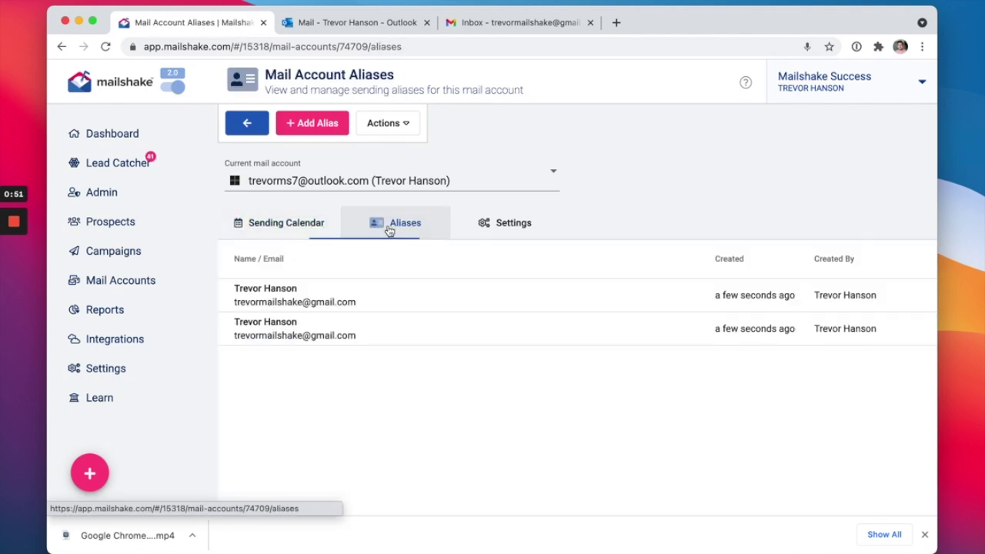
click(247, 123)
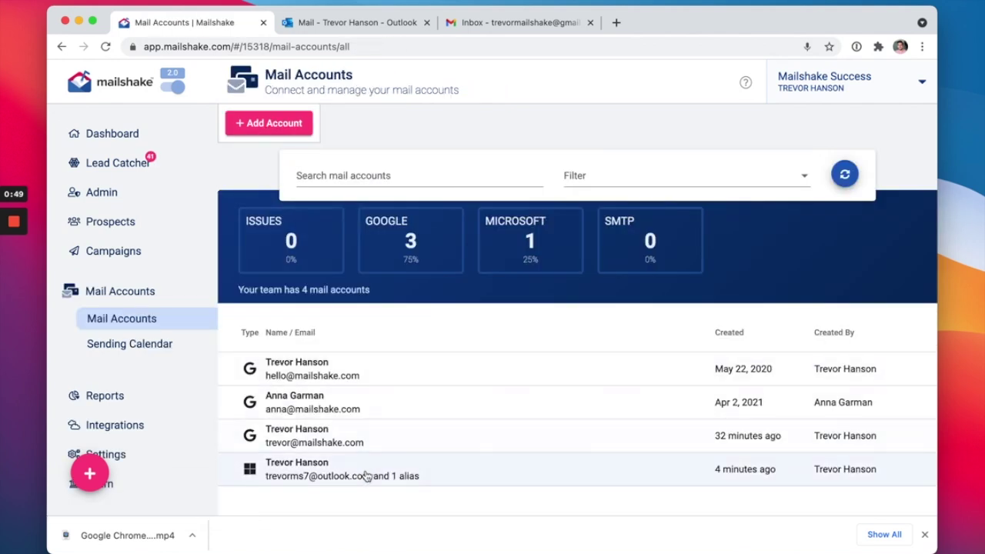
click(367, 475)
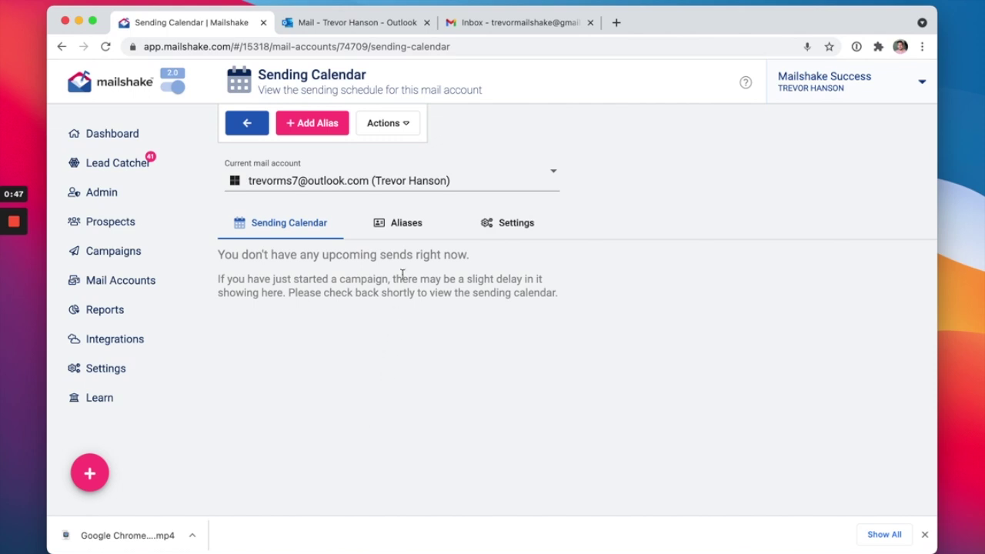
click(401, 229)
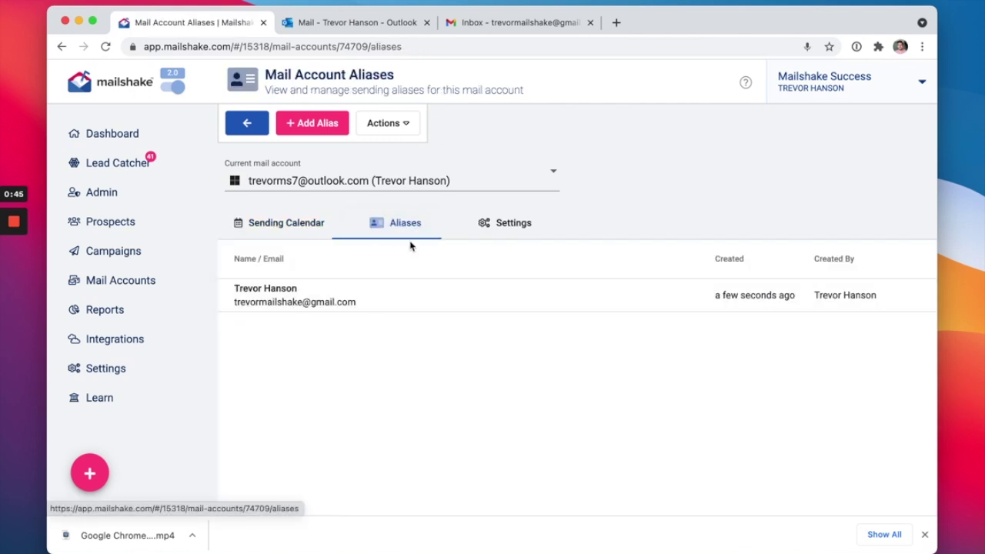
click(424, 306)
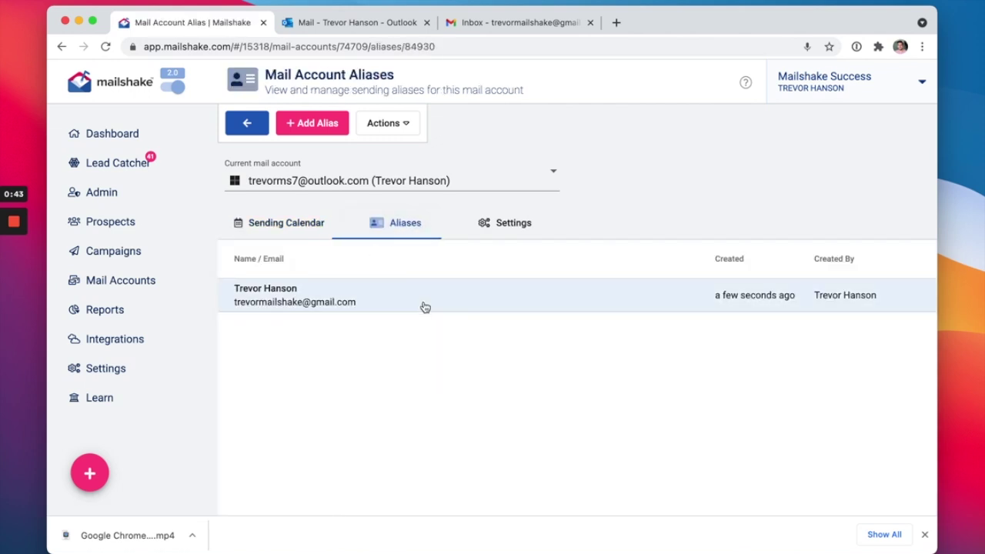